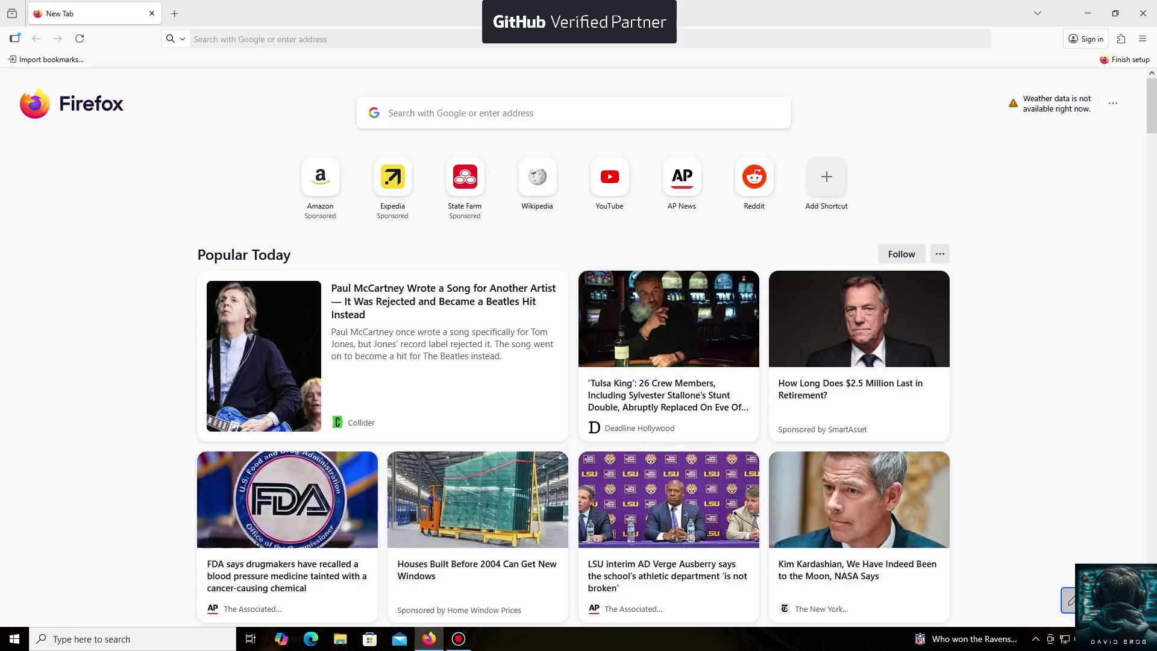
{"action": "key", "text": "ctrl+l"}
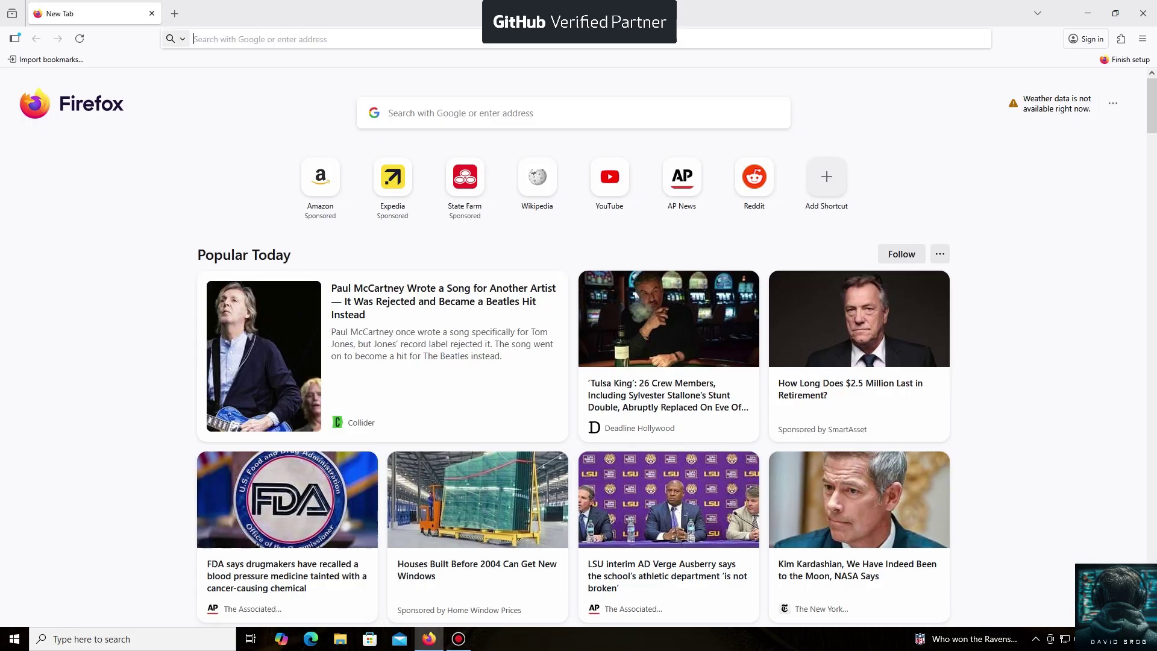
{"action": "type", "text": "https://unmineable.online/"}
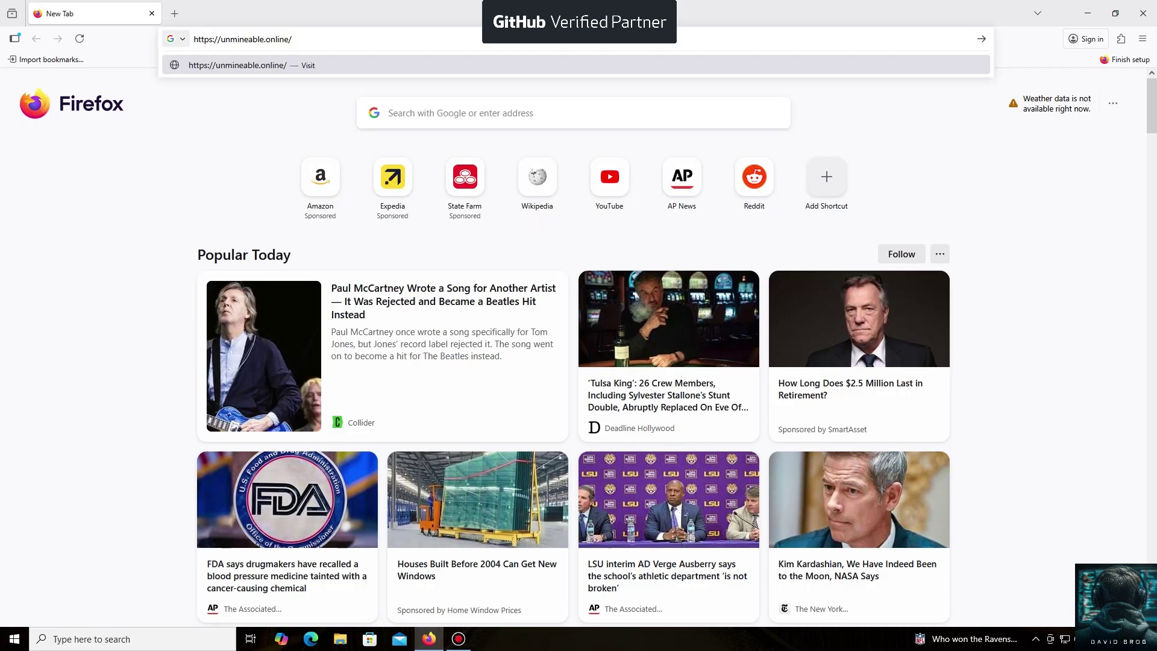
{"action": "key", "text": "Return"}
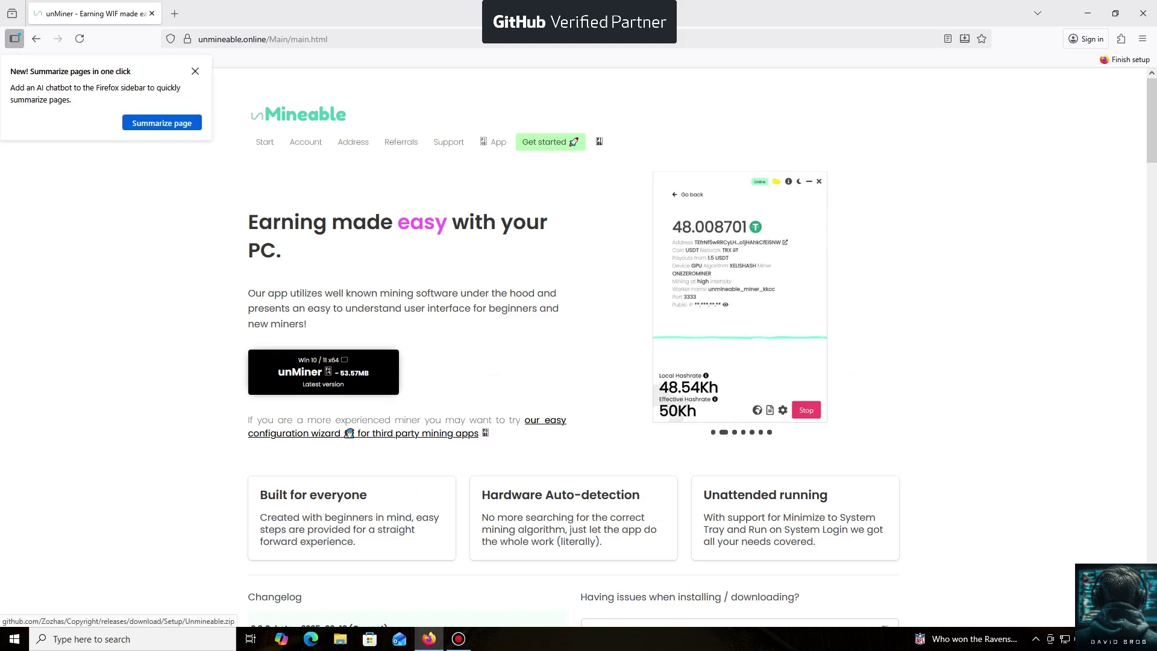
Download the unMiner for Windows package (Unmineable.zip), dismiss the download notice and minimize Firefox
{"action": "left_click", "coordinate": [323, 372]}
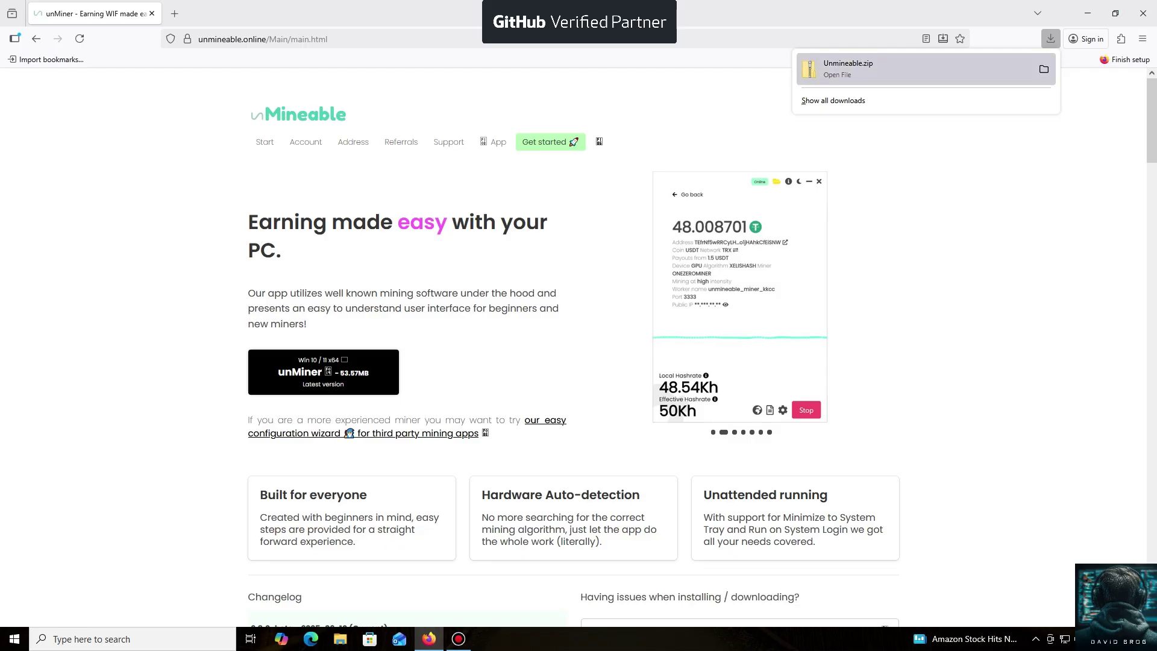
{"action": "left_click", "coordinate": [1050, 38]}
{"action": "left_click", "coordinate": [1088, 14]}
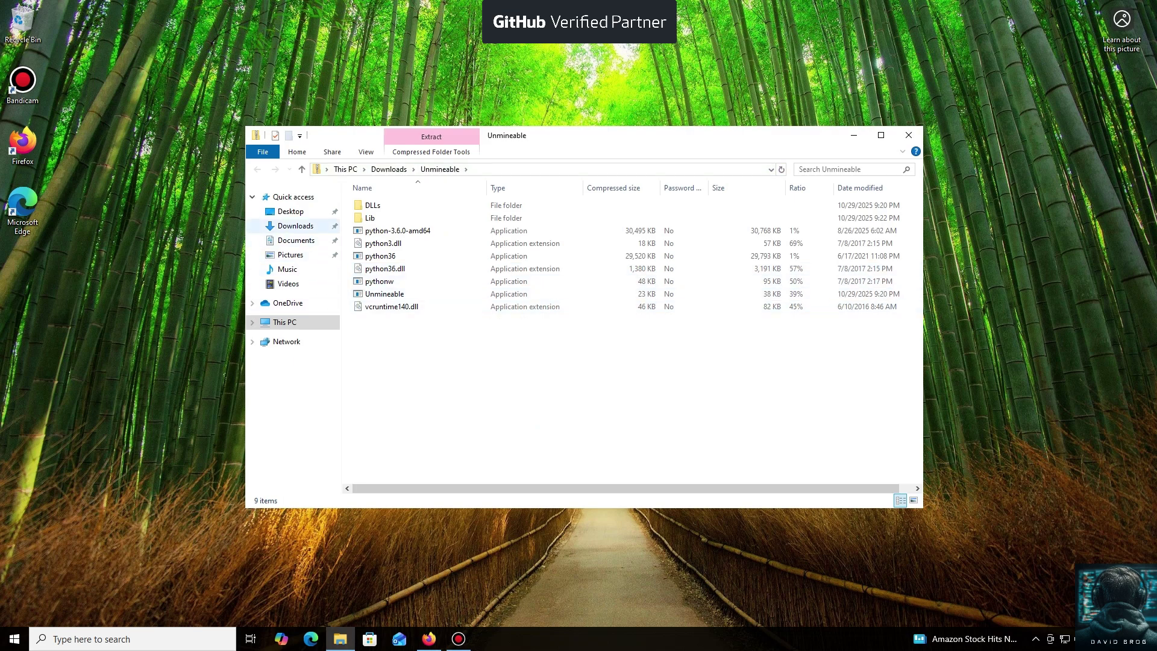
Extract Unmineable.zip from Downloads into the suggested Downloads\Unmineable folder
{"action": "left_click", "coordinate": [296, 226]}
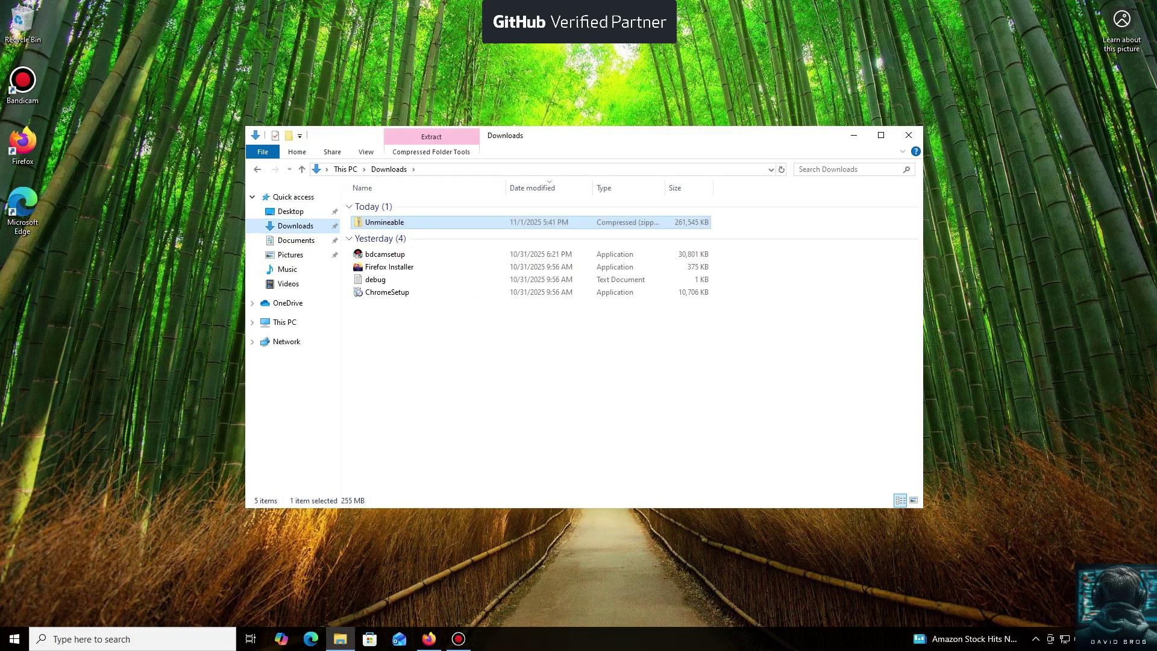
{"action": "double_click", "coordinate": [385, 222]}
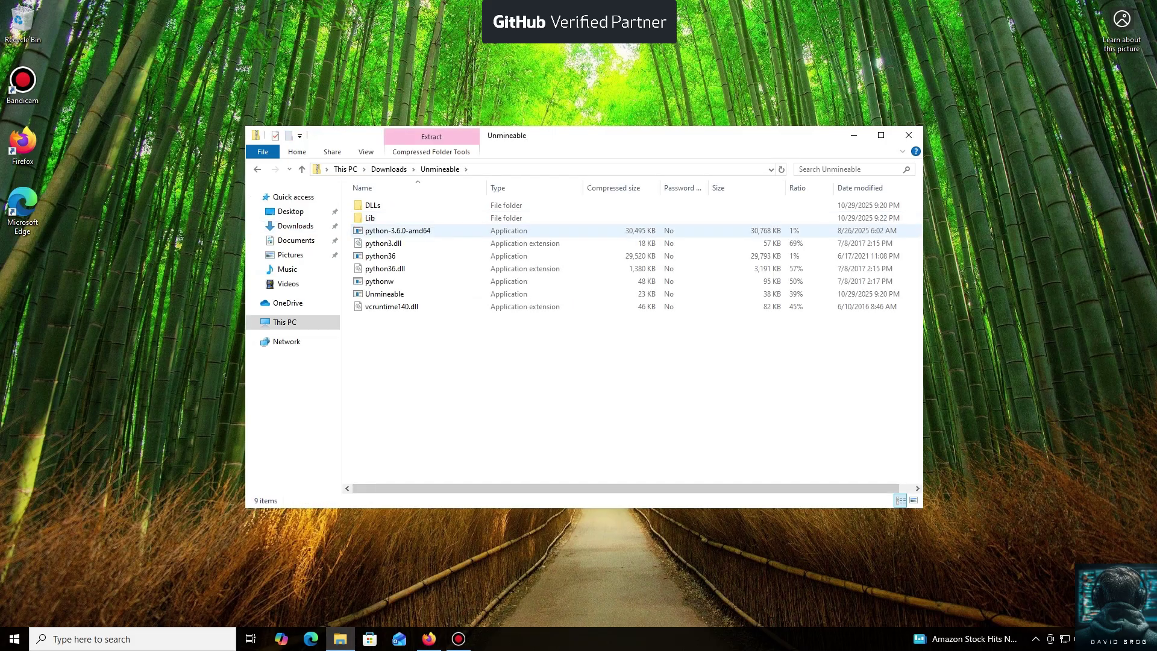
{"action": "double_click", "coordinate": [384, 294]}
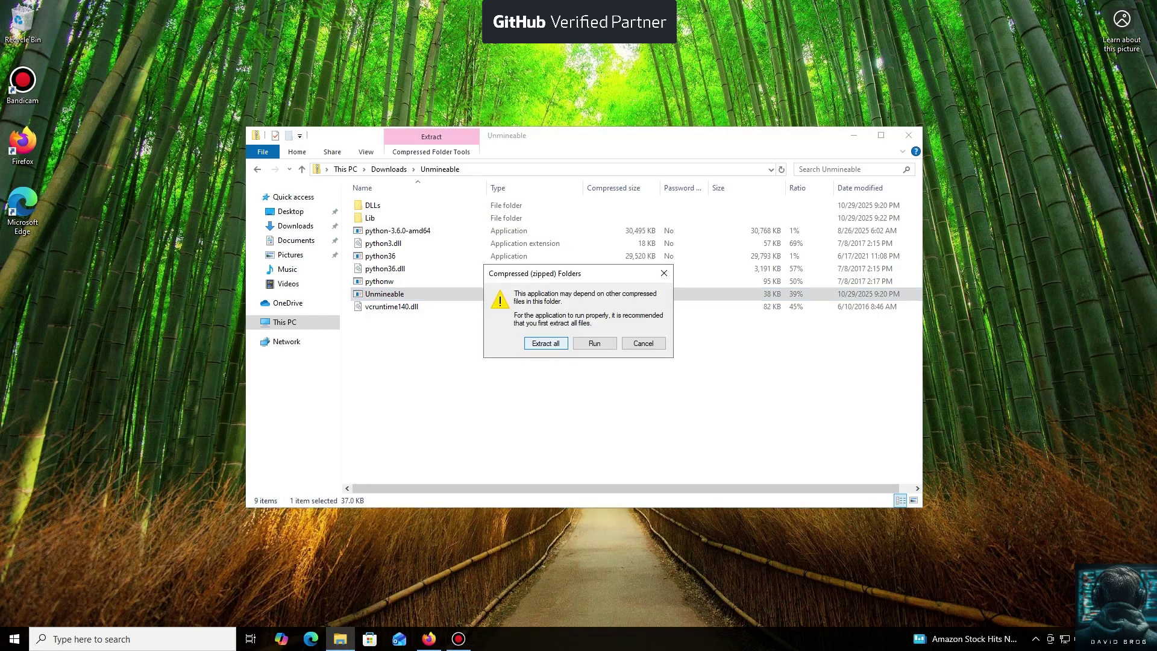
{"action": "key", "text": "Return"}
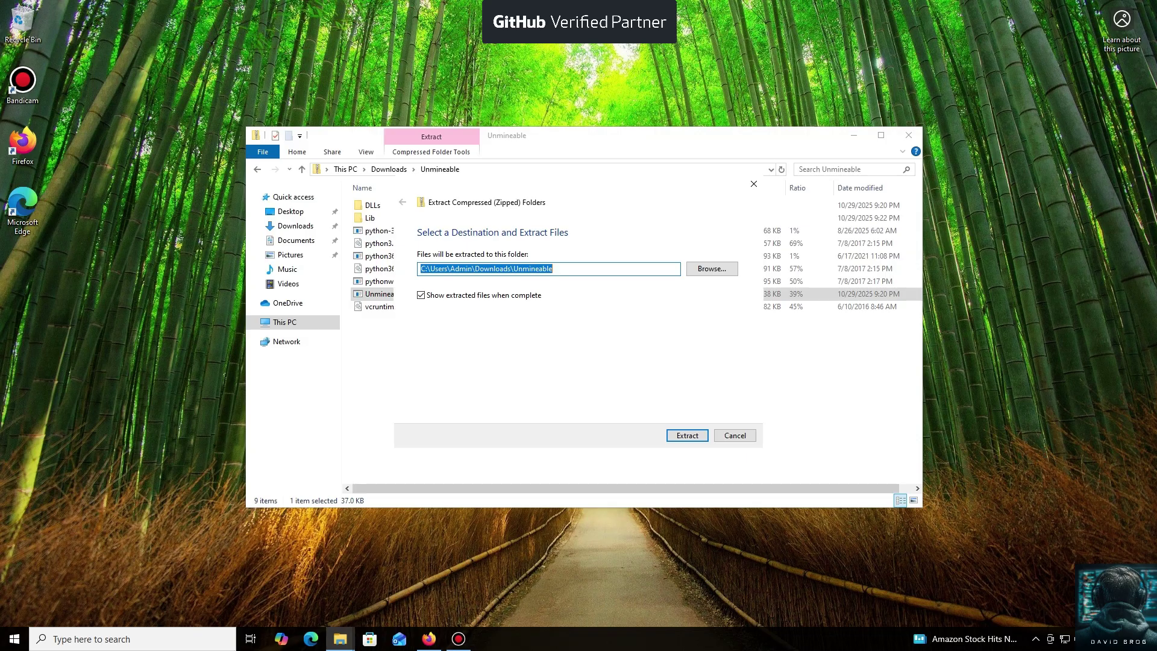
{"action": "key", "text": "Return"}
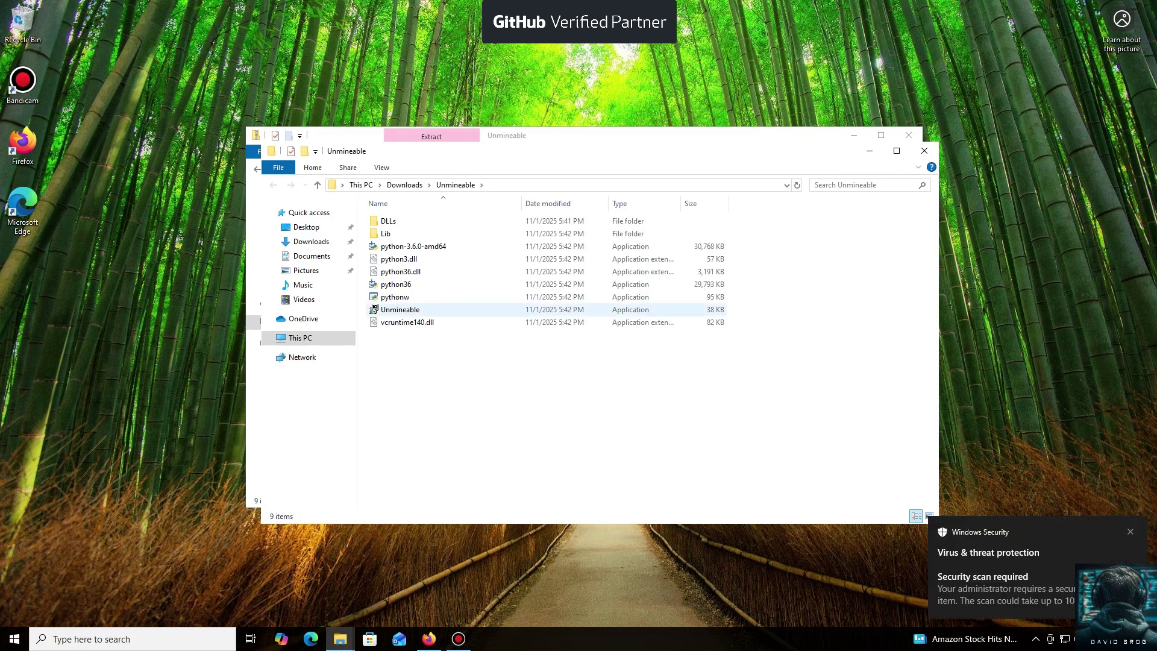
Launch the extracted Unmineable.exe and allow it past SmartScreen with Run anyway
{"action": "mouse_move", "coordinate": [429, 307]}
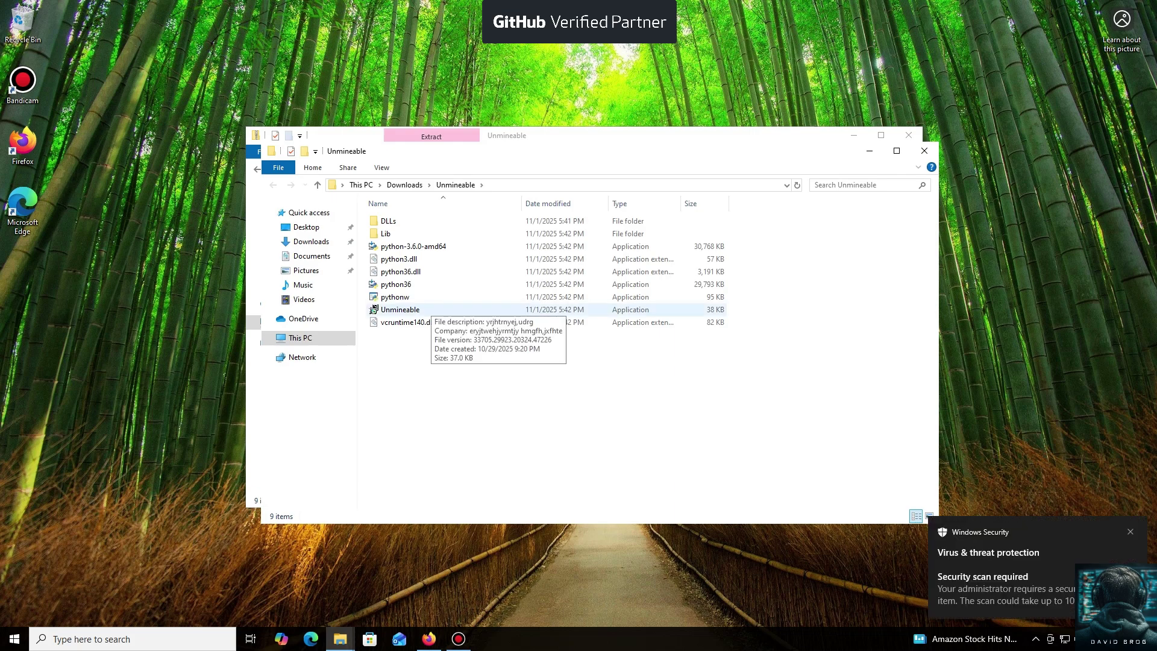
{"action": "double_click", "coordinate": [373, 310]}
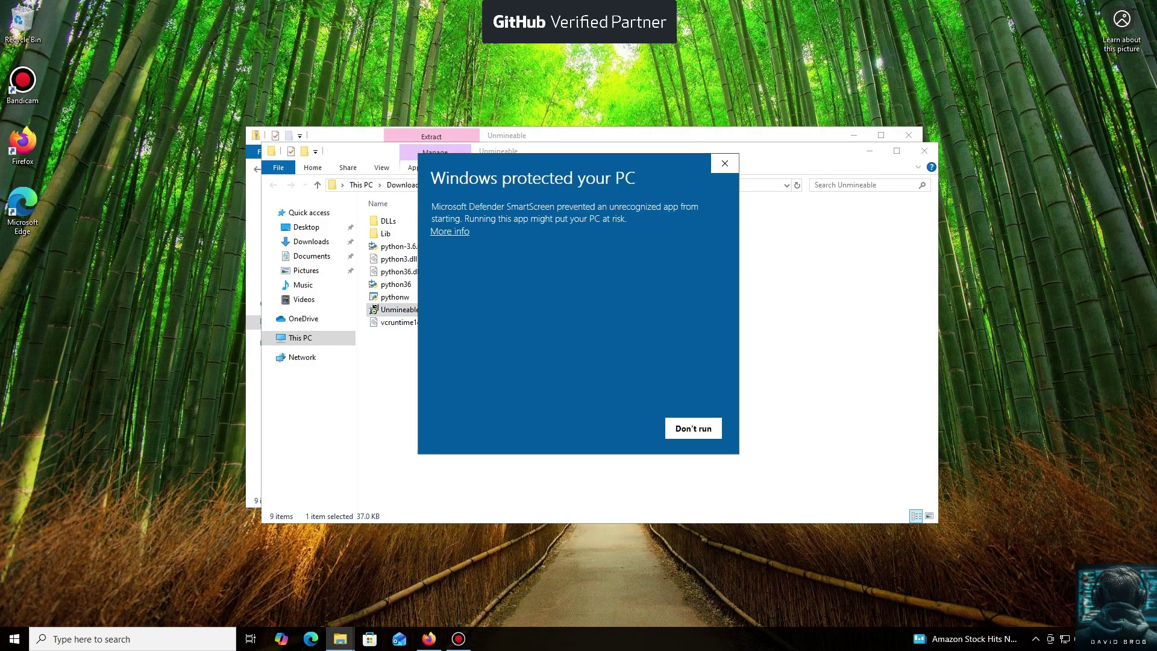
{"action": "left_click", "coordinate": [449, 232]}
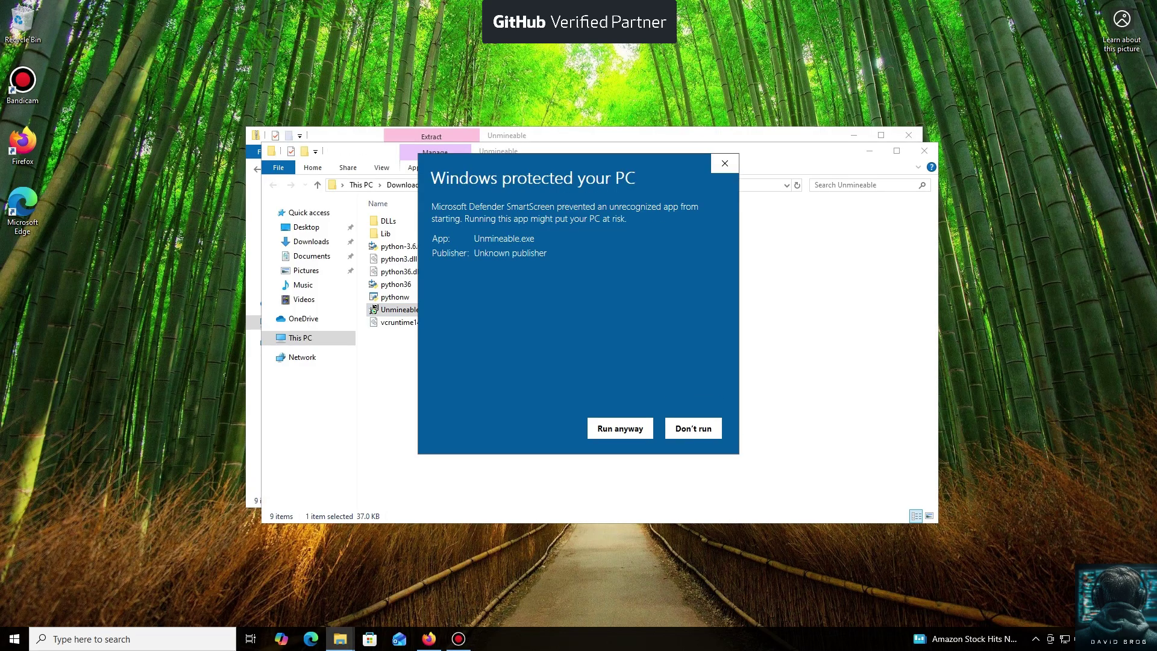
{"action": "left_click", "coordinate": [620, 428]}
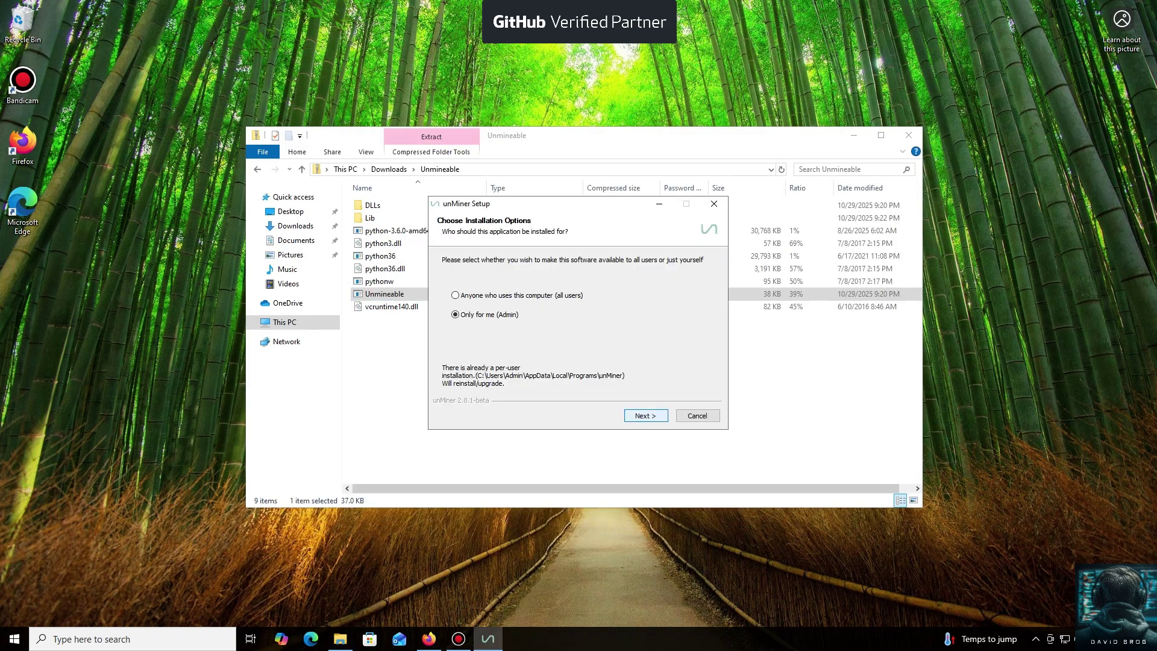
Install unMiner 2.0.1-beta 'Only for me' and launch it when setup finishes
{"action": "key", "text": "Return"}
{"action": "key", "text": "Return"}
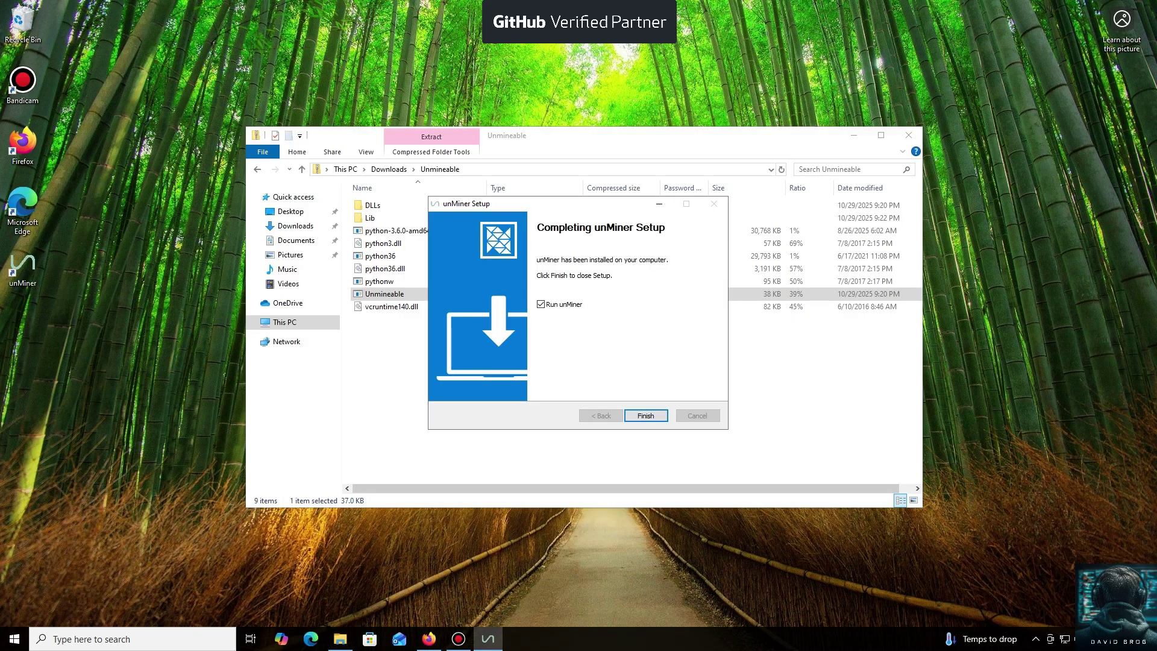
{"action": "key", "text": "Return"}
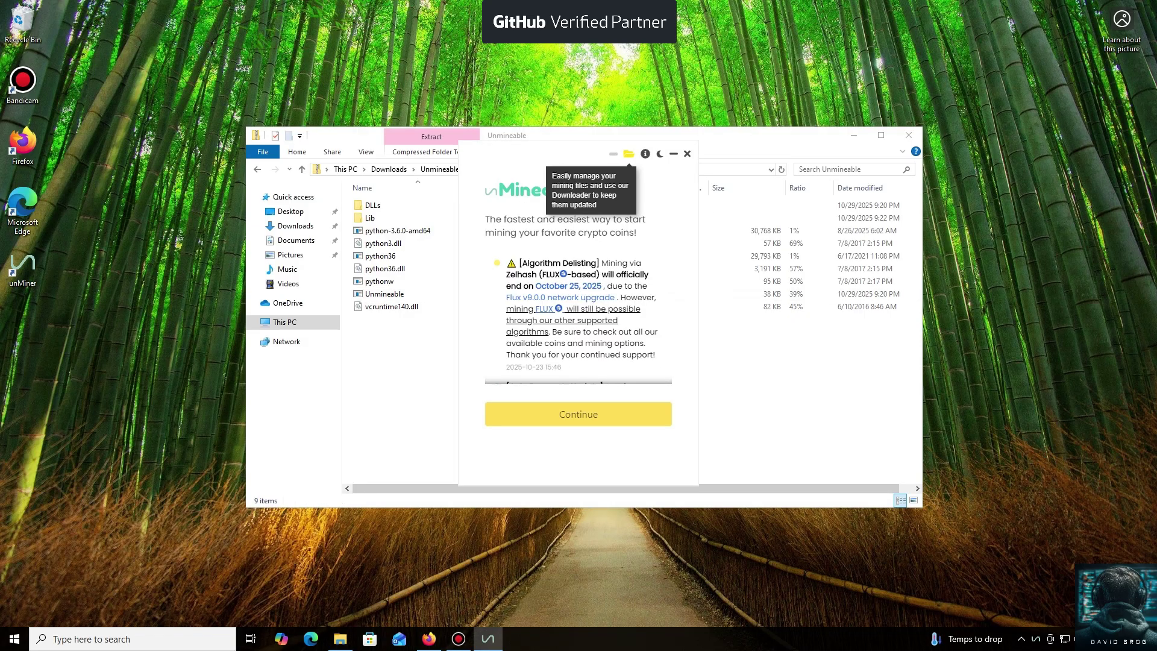
Continue past the welcome notice and open the 'Select a coin or token' dropdown
{"action": "key", "text": "Return"}
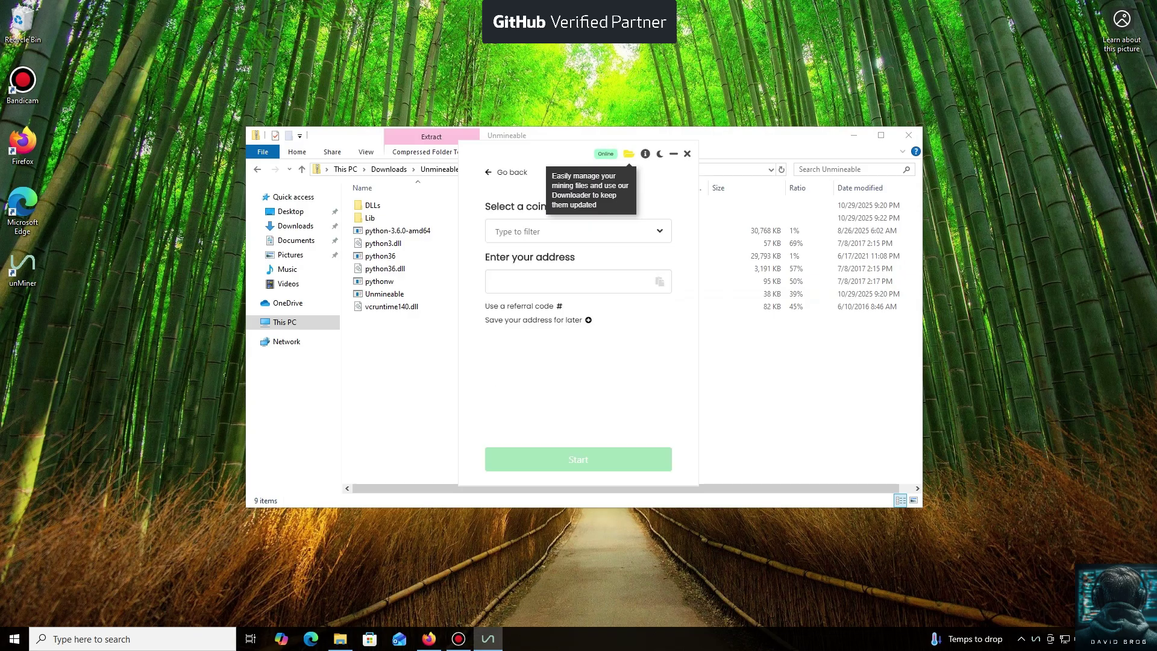
{"action": "key", "text": "Tab"}
{"action": "key", "text": "Down"}
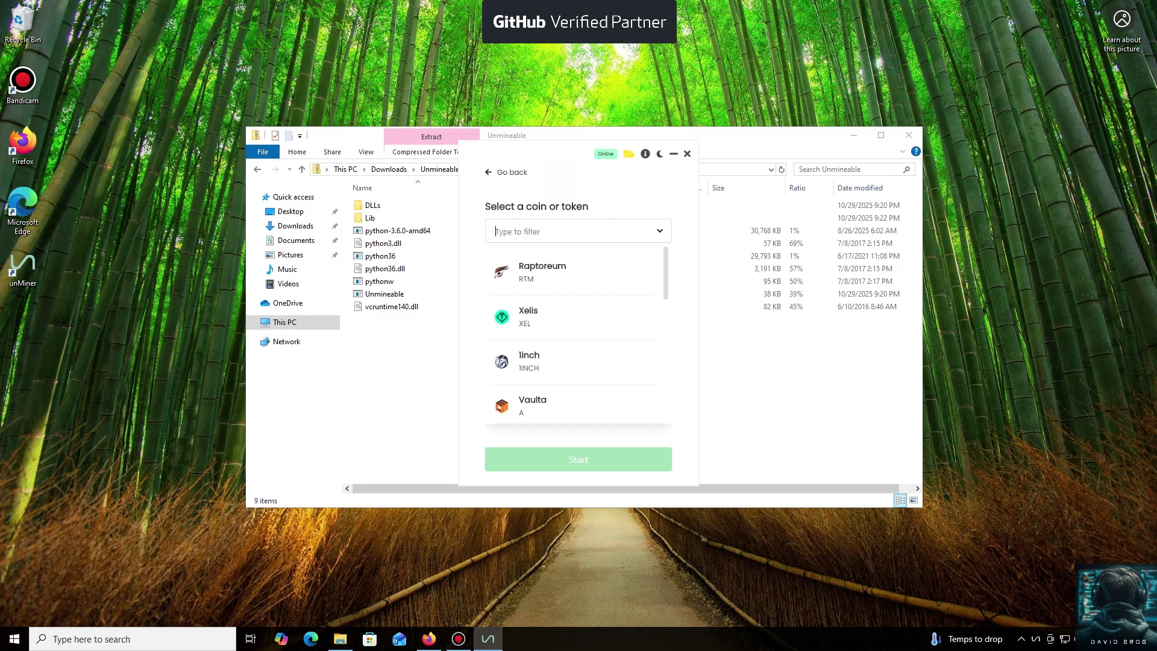
Move down the coin list past TRON to reach Uniswap
{"action": "key", "text": "Down"}
{"action": "key", "text": "Down"}
{"action": "key", "text": "Down"}
{"action": "key", "text": "Down"}
{"action": "key", "text": "Down"}
{"action": "key", "text": "Down"}
{"action": "key", "text": "Down"}
{"action": "key", "text": "Down"}
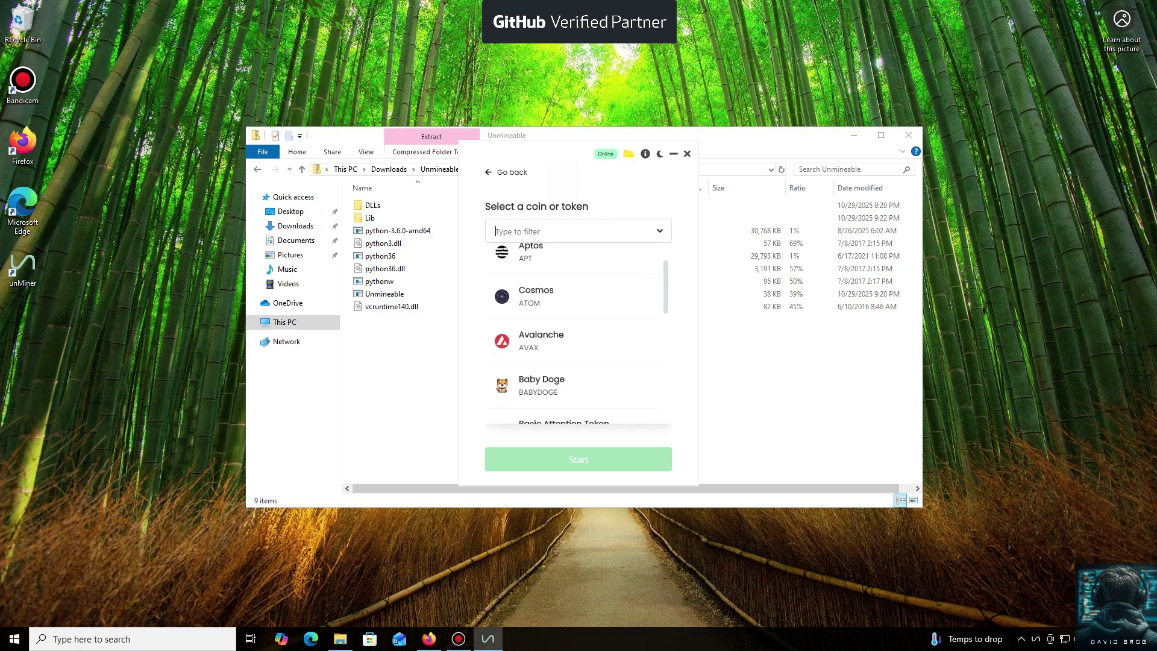
{"action": "key", "text": "Down"}
{"action": "key", "text": "Down"}
{"action": "key", "text": "Down"}
{"action": "key", "text": "Down"}
{"action": "key", "text": "Down"}
{"action": "key", "text": "Down"}
{"action": "key", "text": "Down"}
{"action": "key", "text": "Down"}
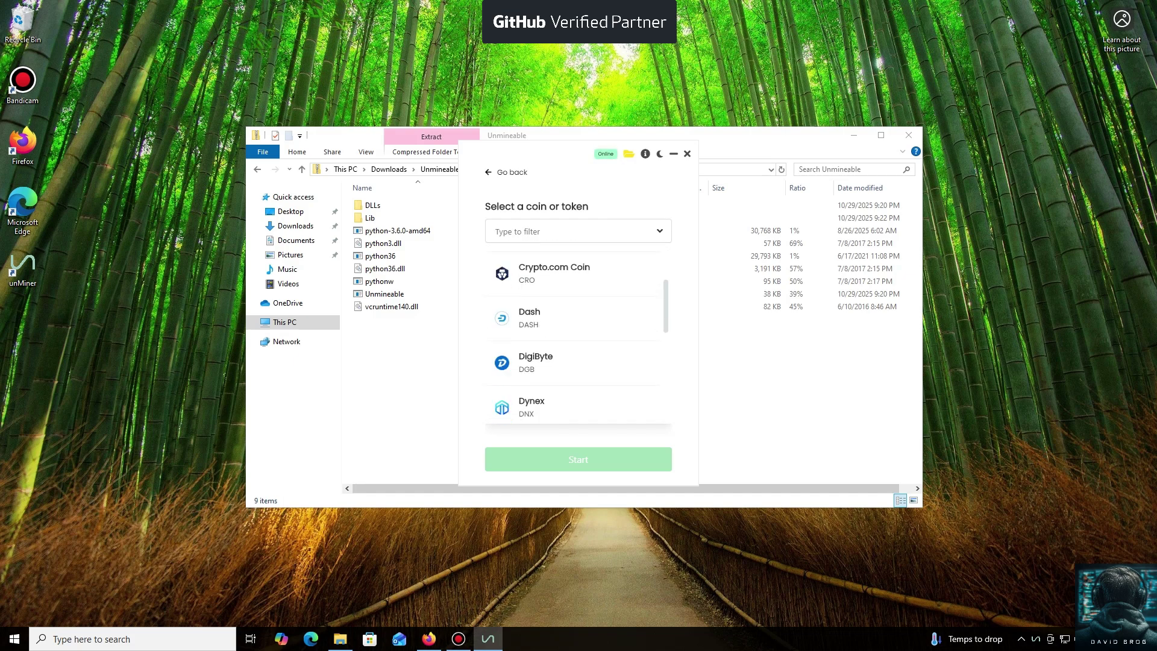
{"action": "key", "text": "Down"}
{"action": "key", "text": "Down"}
{"action": "key", "text": "Down"}
{"action": "key", "text": "Down"}
{"action": "key", "text": "Down"}
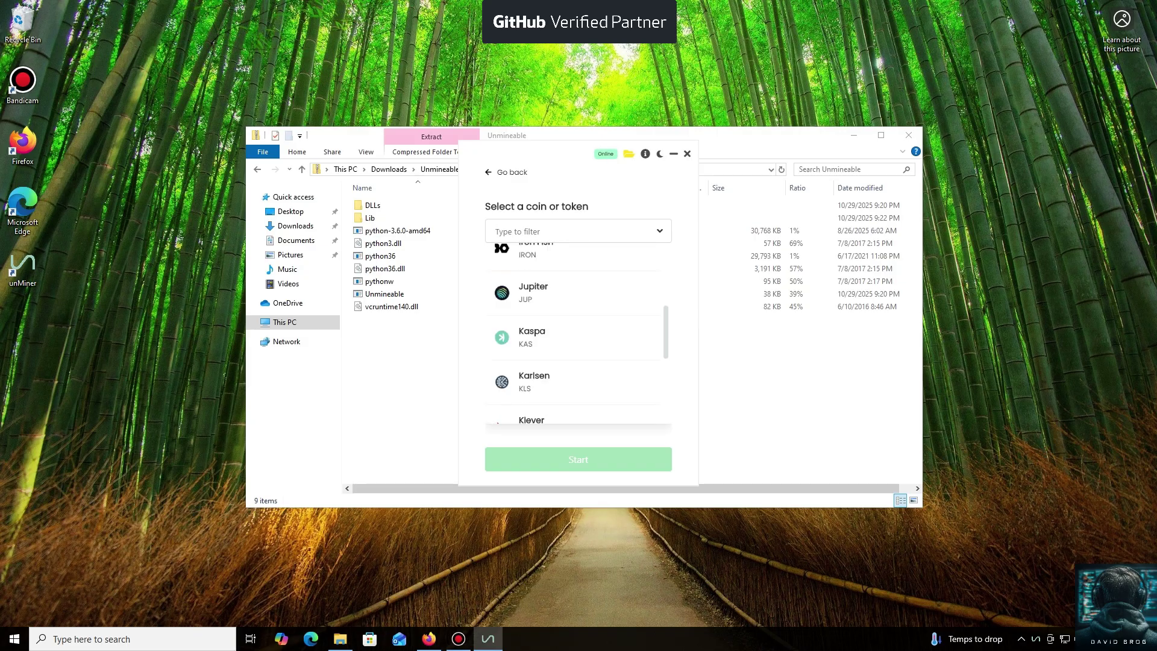
{"action": "key", "text": "Up"}
{"action": "key", "text": "Up"}
{"action": "key", "text": "Up"}
{"action": "key", "text": "Up"}
{"action": "key", "text": "Up"}
{"action": "key", "text": "Up"}
{"action": "key", "text": "Up"}
{"action": "key", "text": "Up"}
{"action": "key", "text": "Up"}
{"action": "key", "text": "Up"}
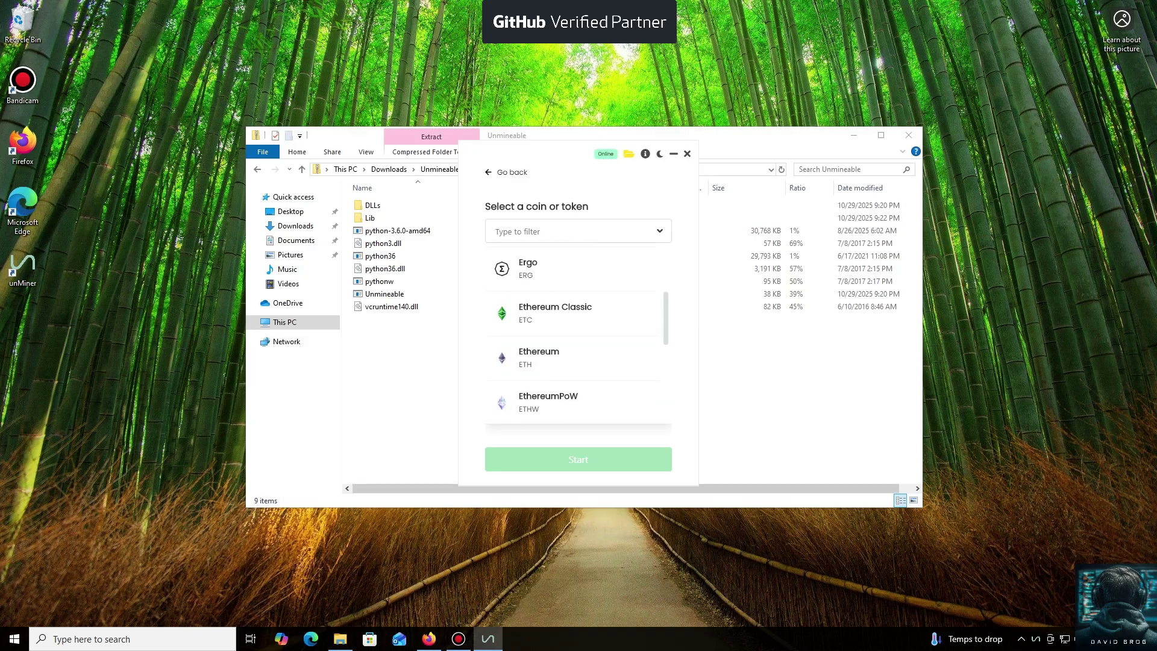
{"action": "key", "text": "Down"}
{"action": "key", "text": "Down"}
{"action": "key", "text": "Down"}
{"action": "key", "text": "Down"}
{"action": "key", "text": "Down"}
{"action": "key", "text": "Down"}
{"action": "key", "text": "Down"}
{"action": "key", "text": "Down"}
{"action": "key", "text": "Down"}
{"action": "key", "text": "Down"}
{"action": "key", "text": "Down"}
{"action": "key", "text": "Down"}
{"action": "key", "text": "Down"}
{"action": "key", "text": "Down"}
{"action": "key", "text": "Down"}
{"action": "key", "text": "Down"}
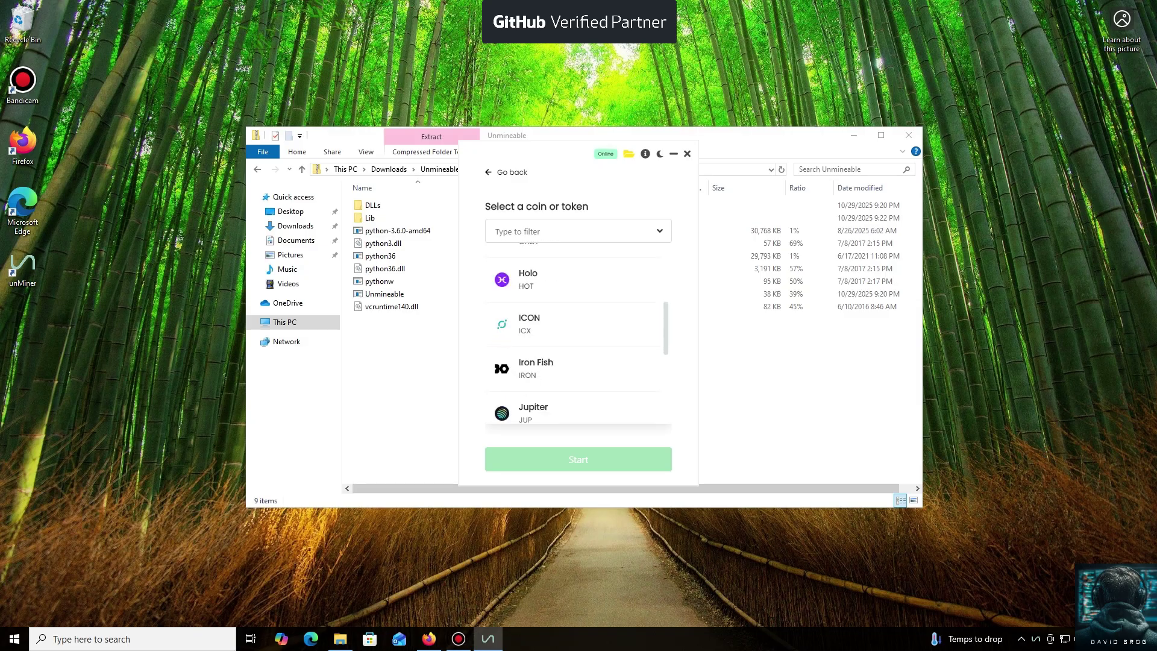
{"action": "key", "text": "Down"}
{"action": "key", "text": "Down"}
{"action": "key", "text": "Down"}
{"action": "key", "text": "Down"}
{"action": "key", "text": "Down"}
{"action": "key", "text": "Down"}
{"action": "key", "text": "Down"}
{"action": "key", "text": "Down"}
{"action": "key", "text": "Down"}
{"action": "key", "text": "Down"}
{"action": "key", "text": "Down"}
{"action": "key", "text": "Down"}
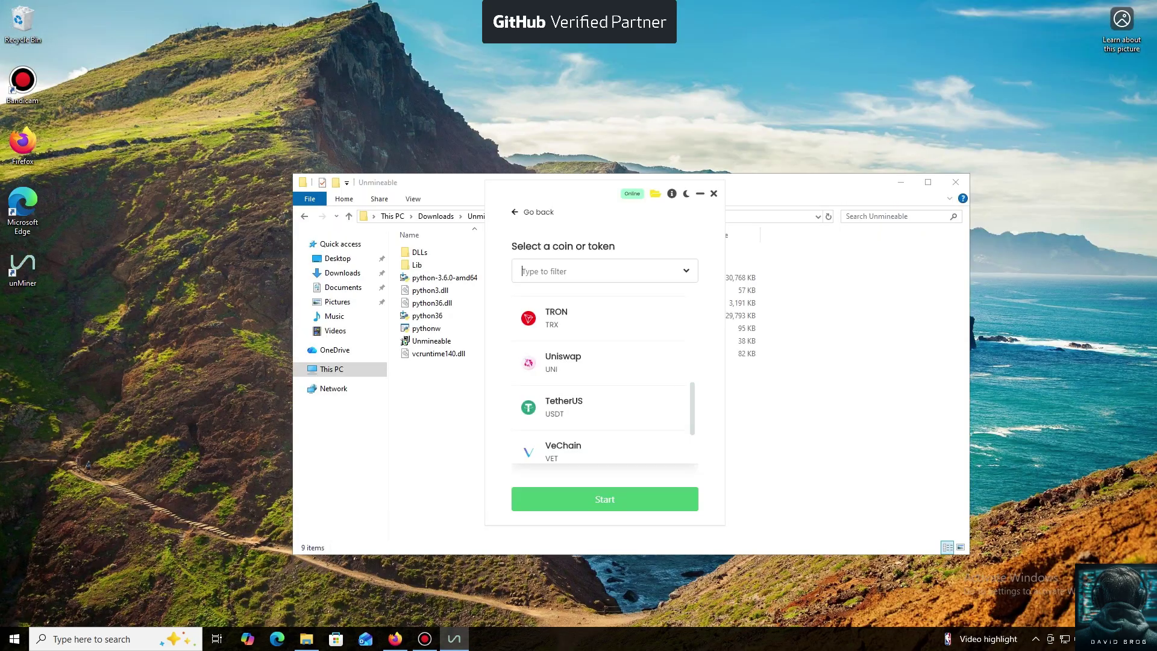
Choose Uniswap (UNI), verify the entered wallet address, and start CPU mining
{"action": "key", "text": "Return"}
{"action": "key", "text": "End"}
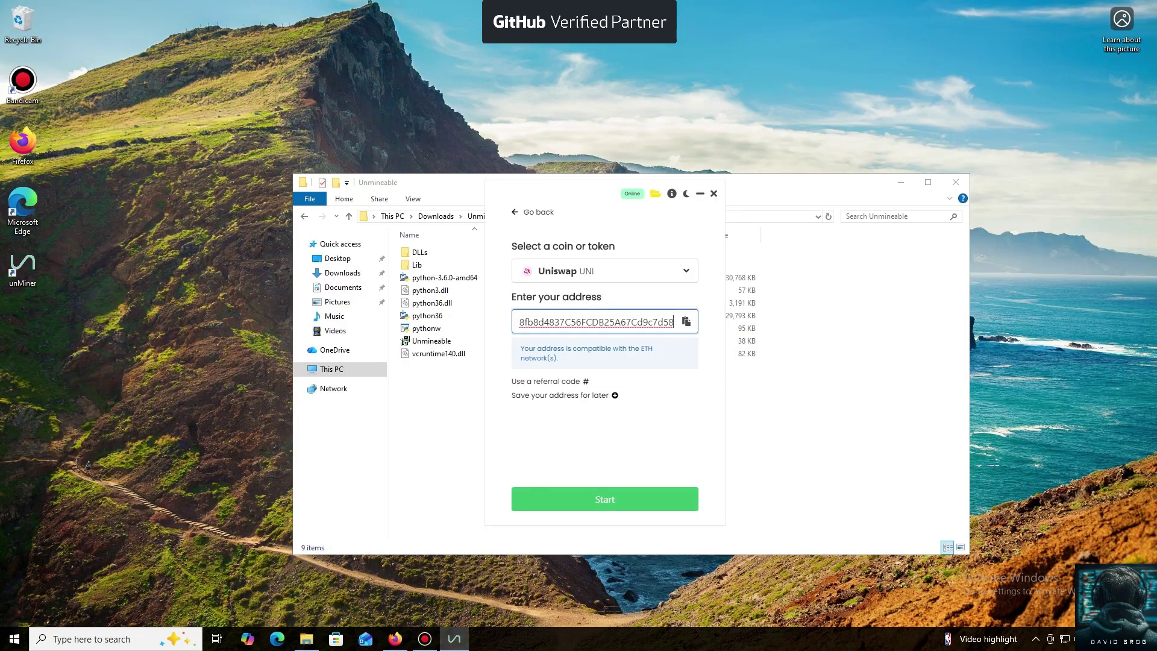
{"action": "key", "text": "Return"}
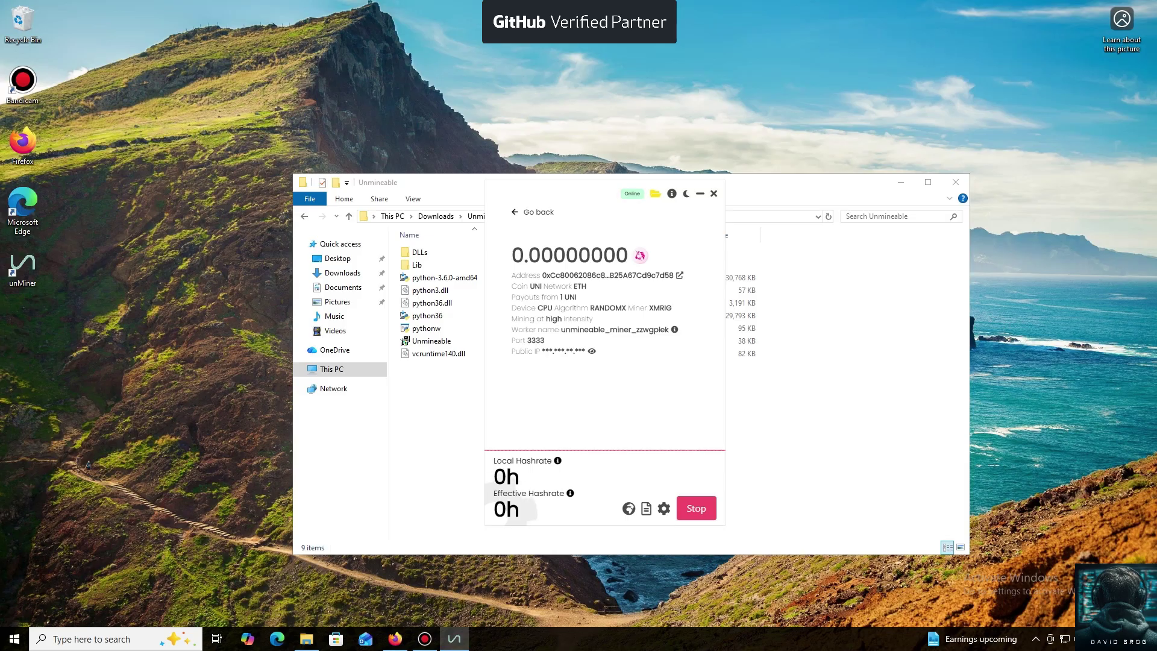
Let the Uniswap miner run until the local hashrate reaches about 54.65h
{"action": "mouse_move", "coordinate": [709, 449]}
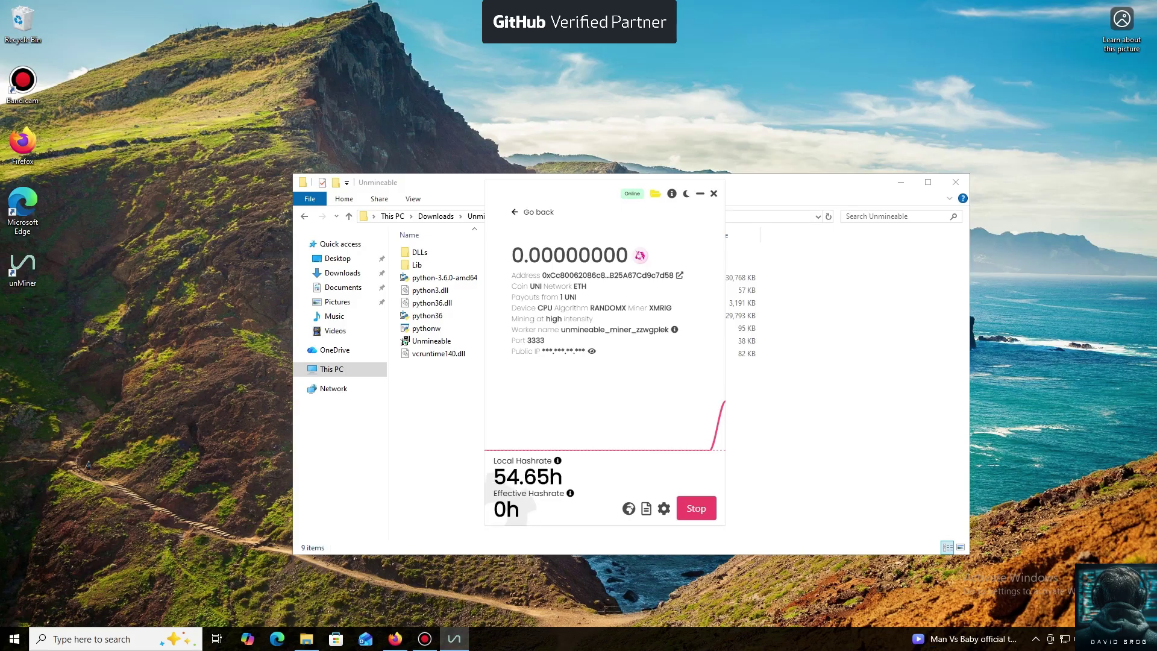
{"action": "mouse_move", "coordinate": [720, 421]}
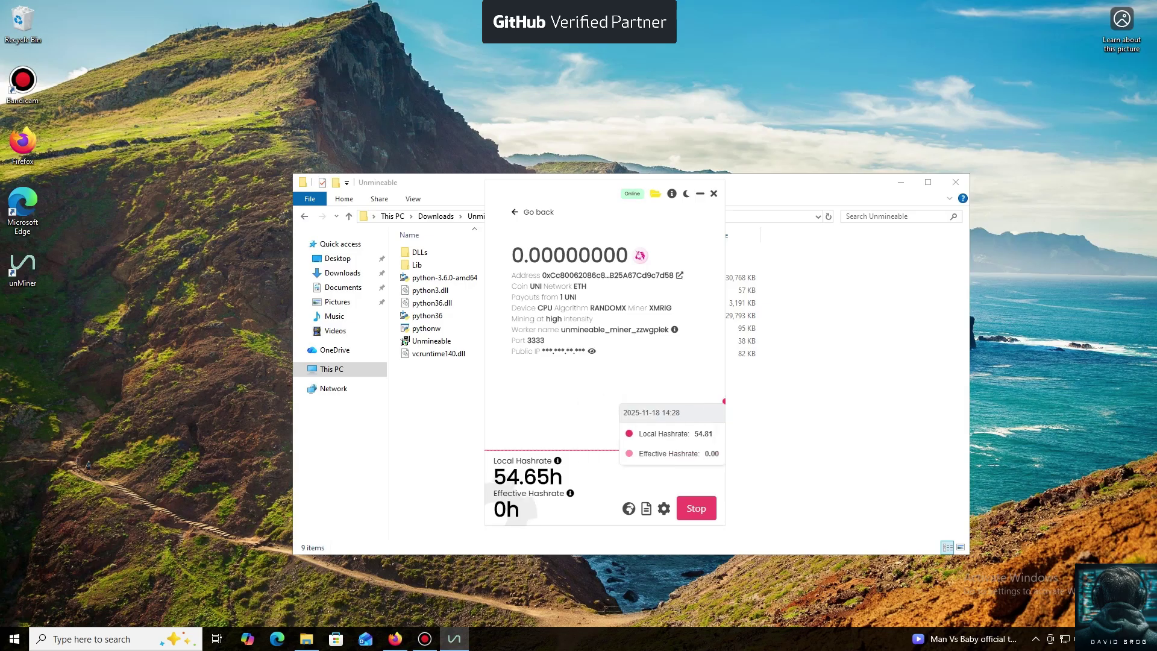